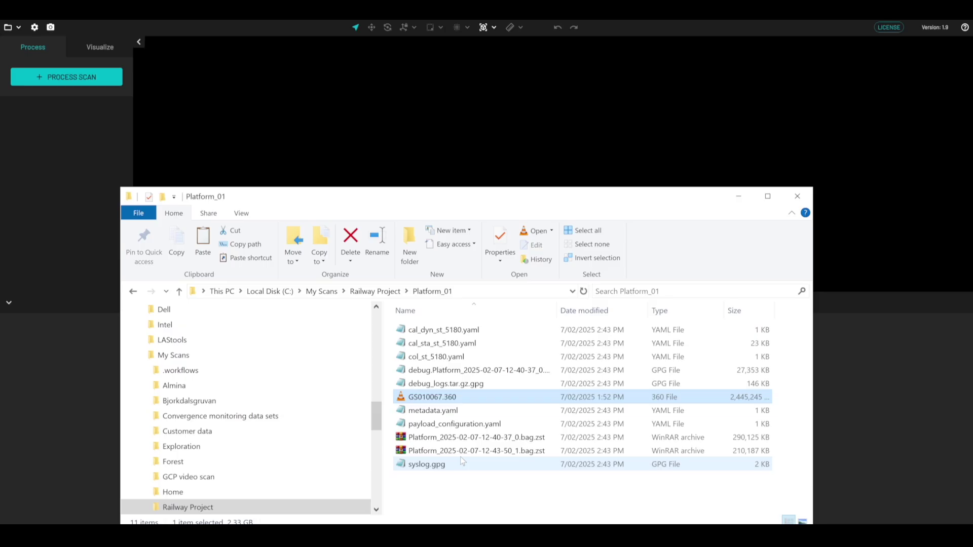
Step: Process the raw scan folder Platform_01 with the [Built-in] ST-X profile, saving to the folder Output
click(327, 138)
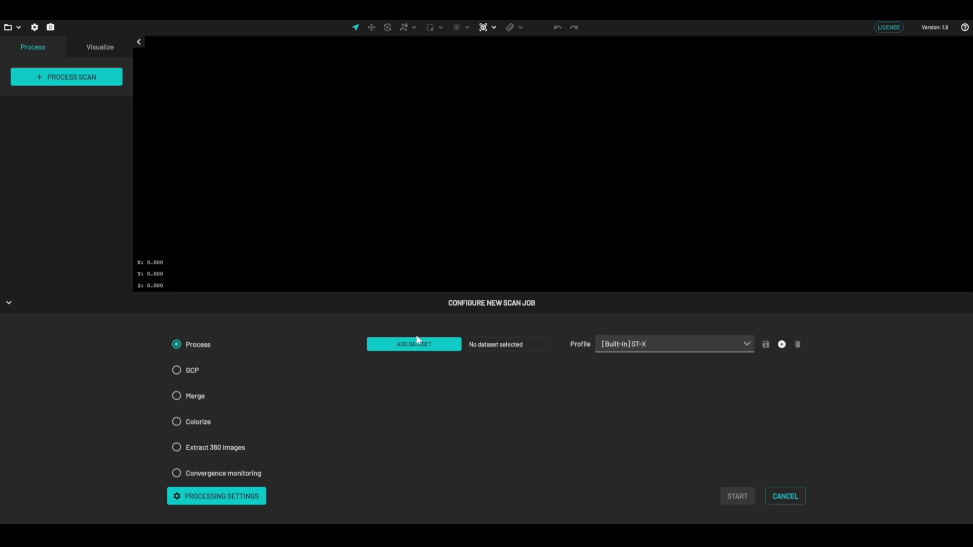
click(427, 346)
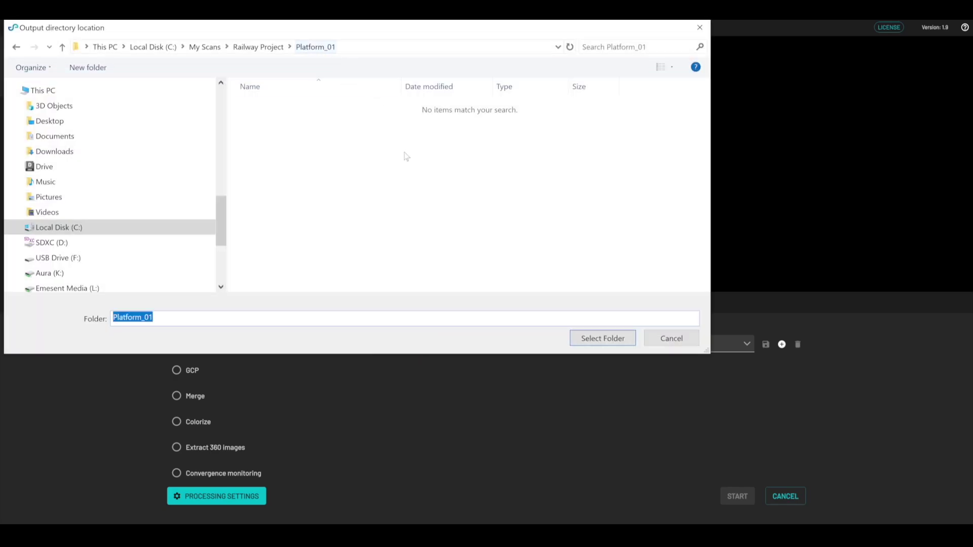
click(603, 342)
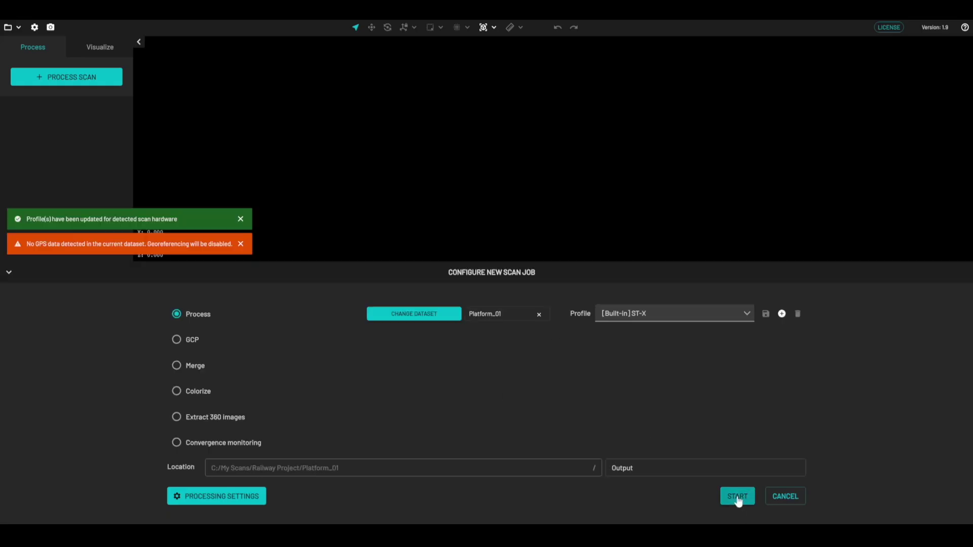
click(738, 496)
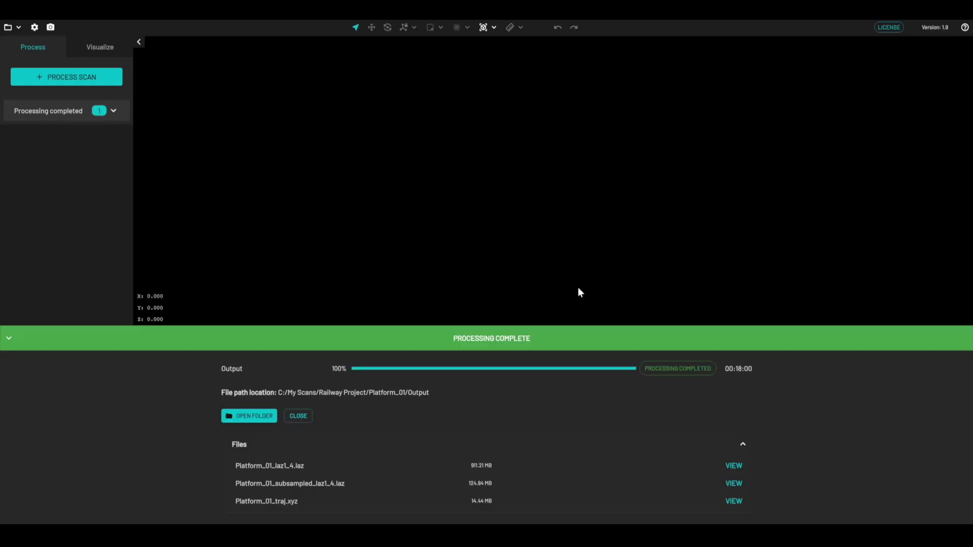
Step: Set up a new Colorize scan job using the Platform_01 scan folder with its GS010067.360 video
click(63, 81)
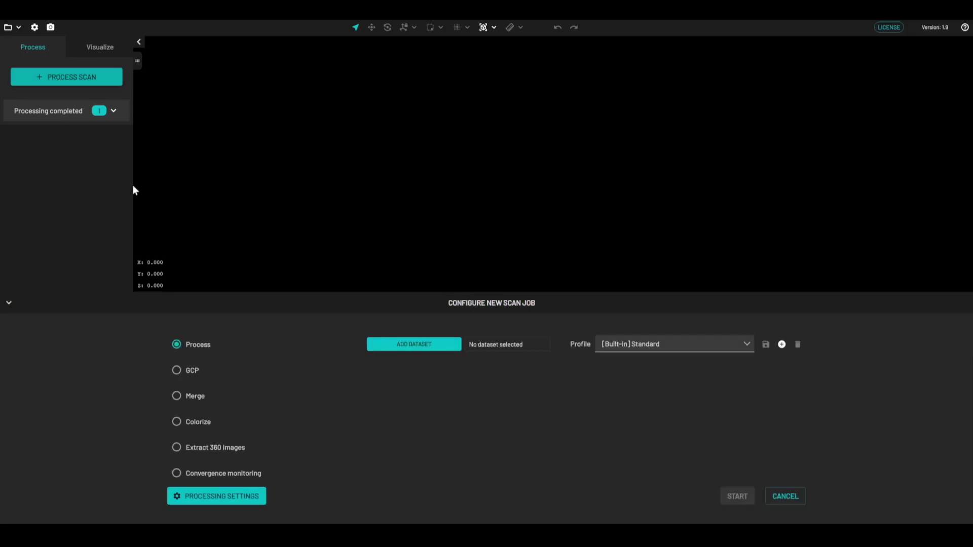
click(176, 422)
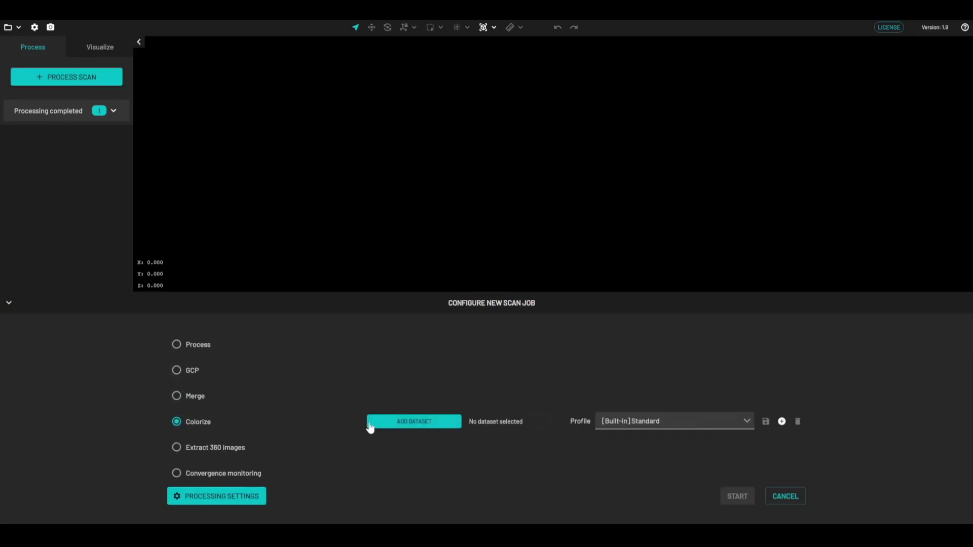
click(396, 424)
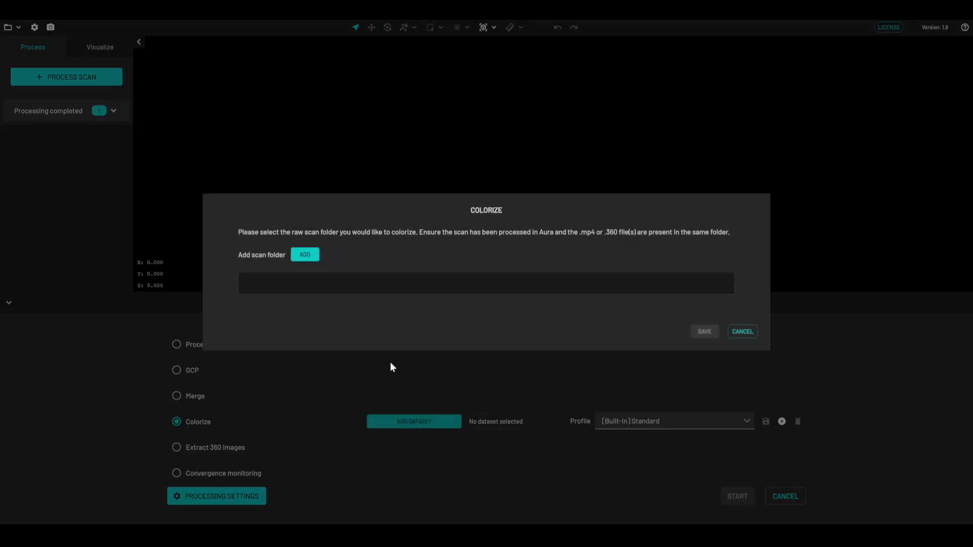
click(308, 255)
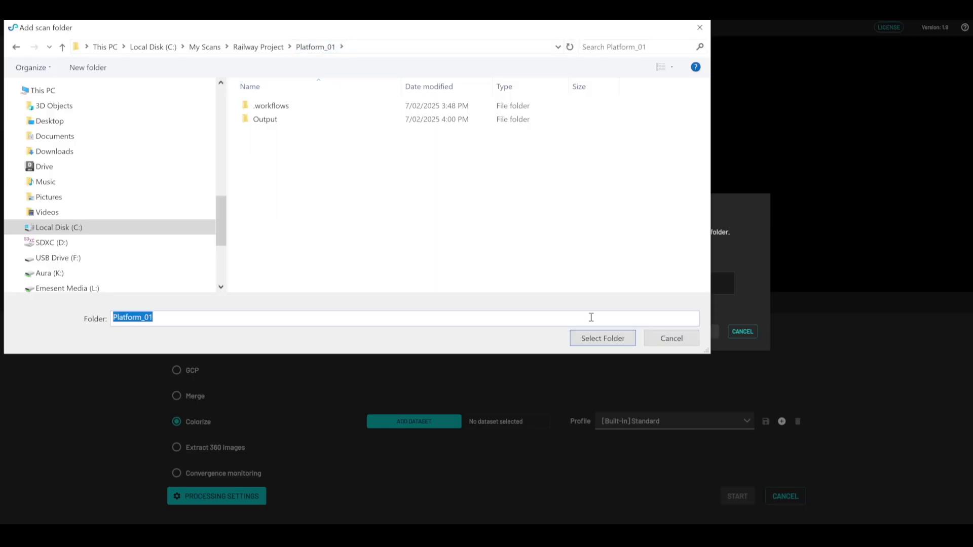
click(602, 338)
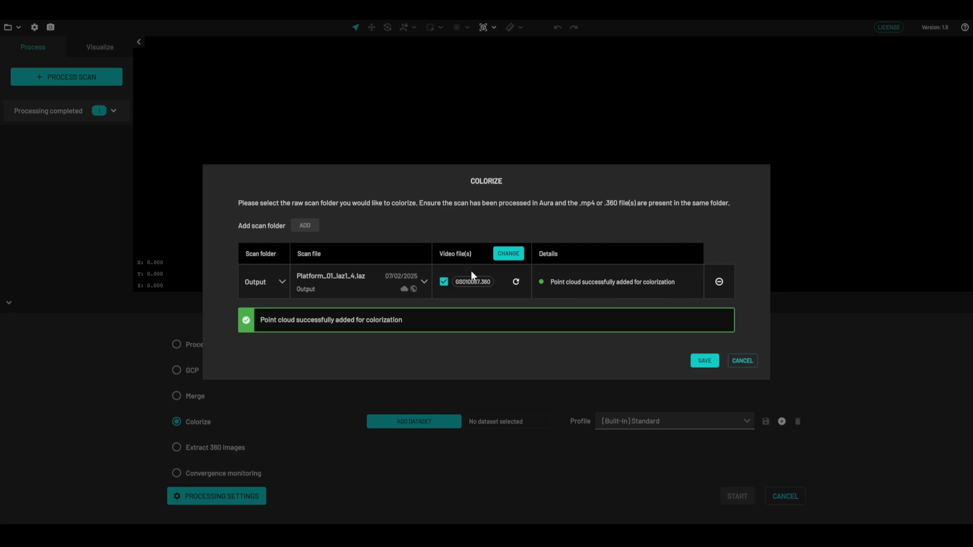
click(705, 360)
Step: In the colorize processing settings, set the video time start to 20 seconds and disable the angle-based frame extract interval
click(228, 497)
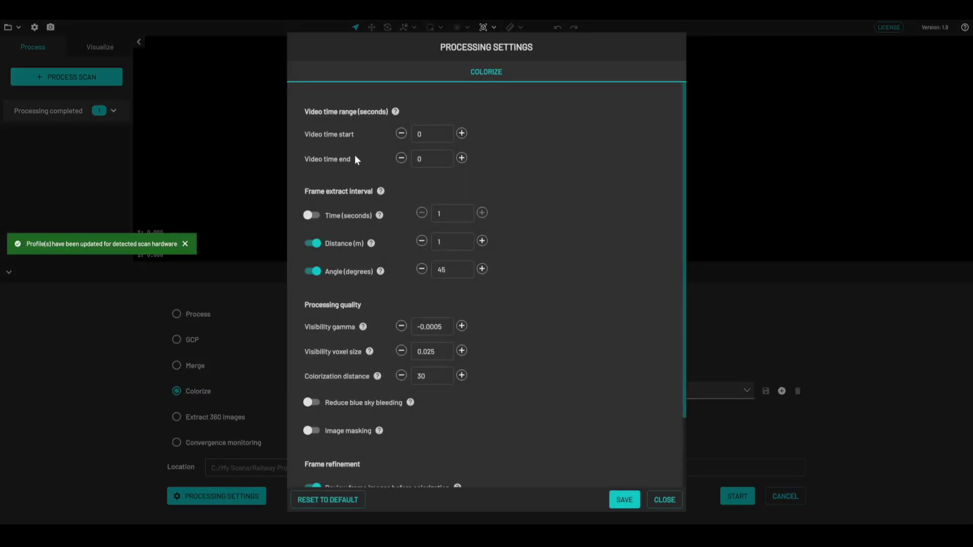
click(425, 134)
text(20)
click(315, 274)
click(442, 242)
click(446, 274)
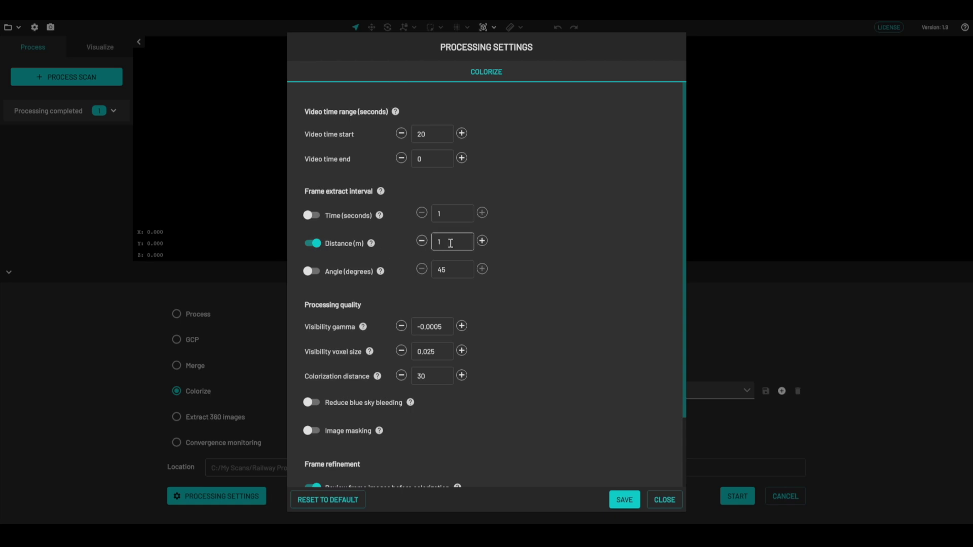
Step: Set the visibility voxel size to 0.015 and the colorization distance to 70
scroll(502, 304, down, 2)
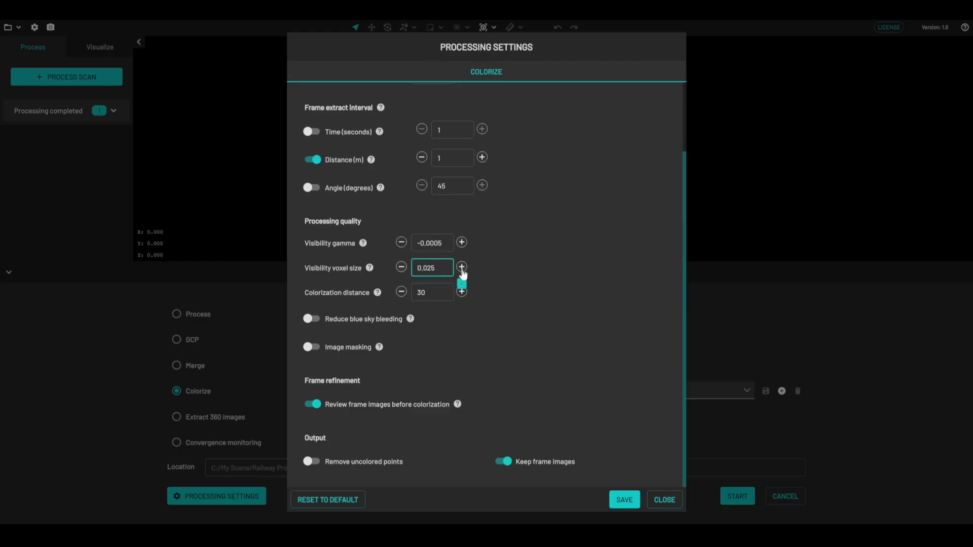
key(BackSpace)
key(BackSpace)
text(15)
double_click(422, 290)
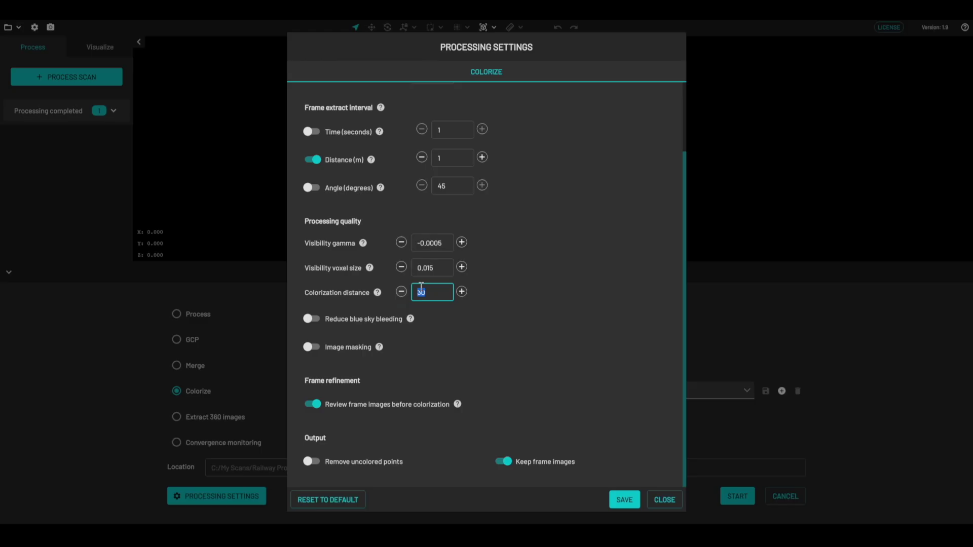
text(70)
Step: Enable image masking with the Block_behind_conservative mask template and save the processing settings
click(312, 347)
scroll(525, 271, down, 3)
click(454, 347)
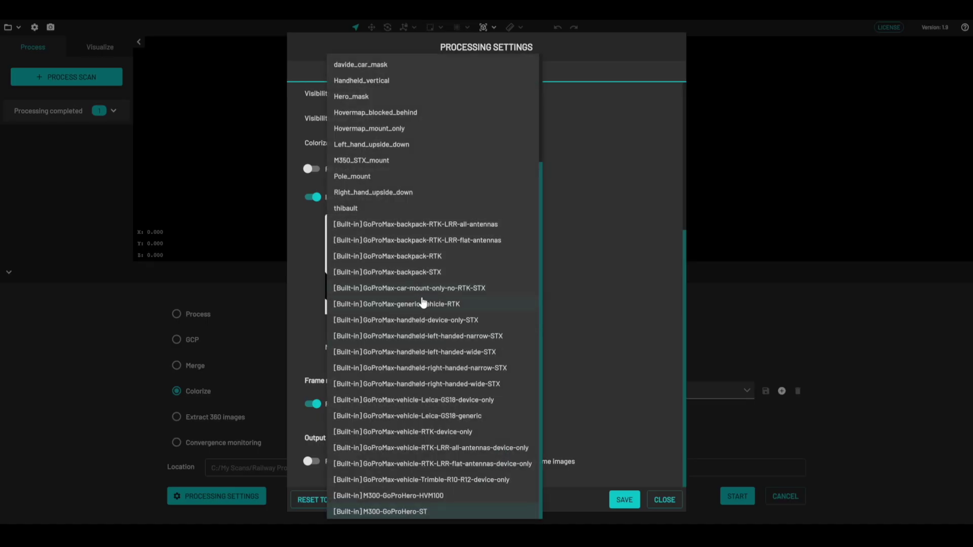
scroll(425, 226, up, 3)
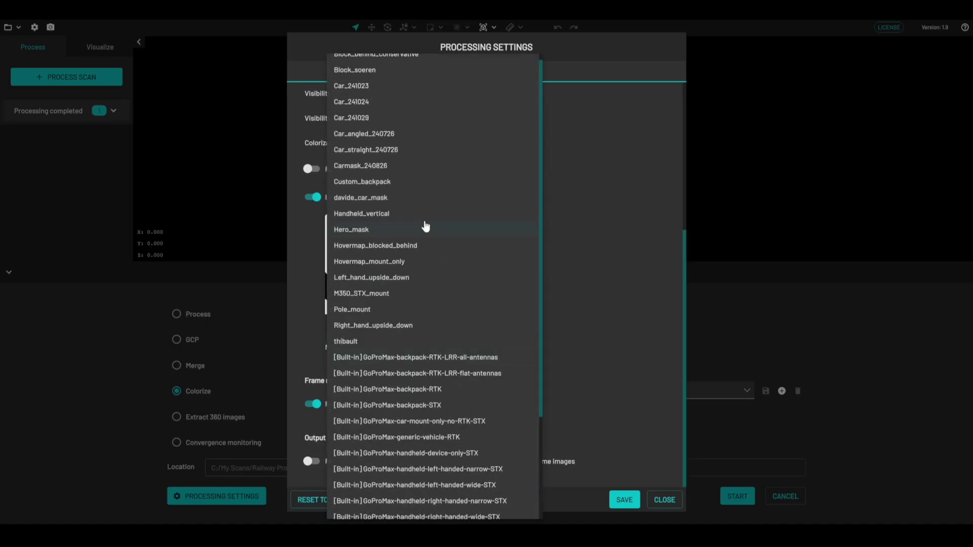
scroll(425, 226, up, 1)
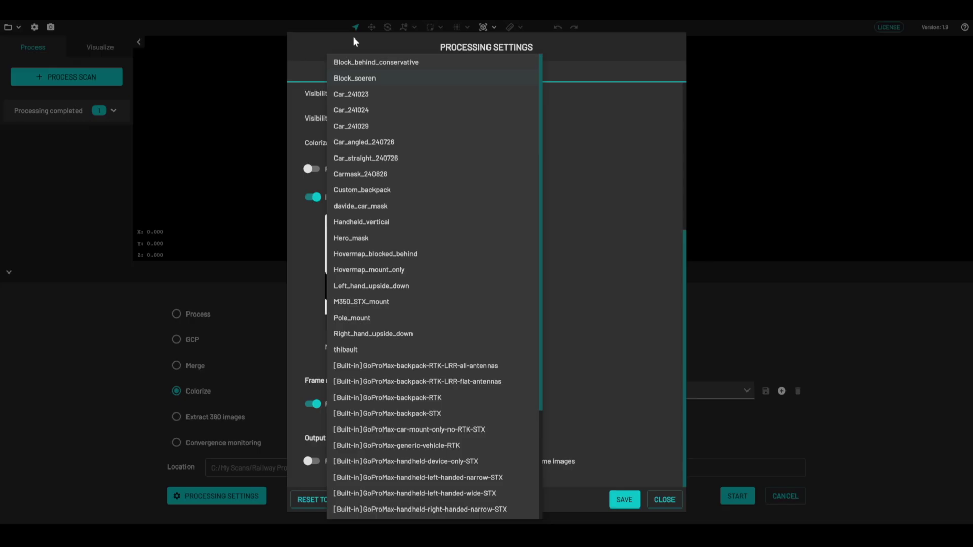
click(358, 63)
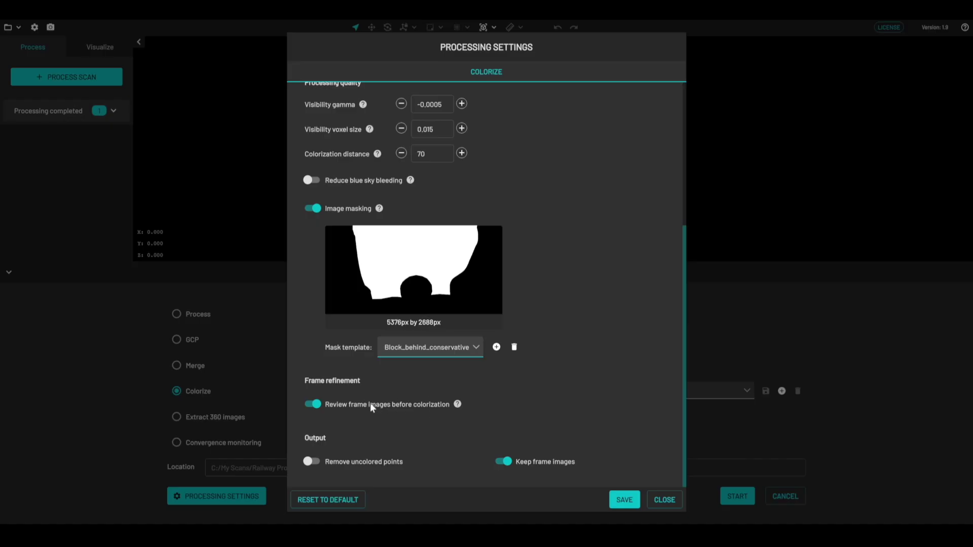
click(623, 501)
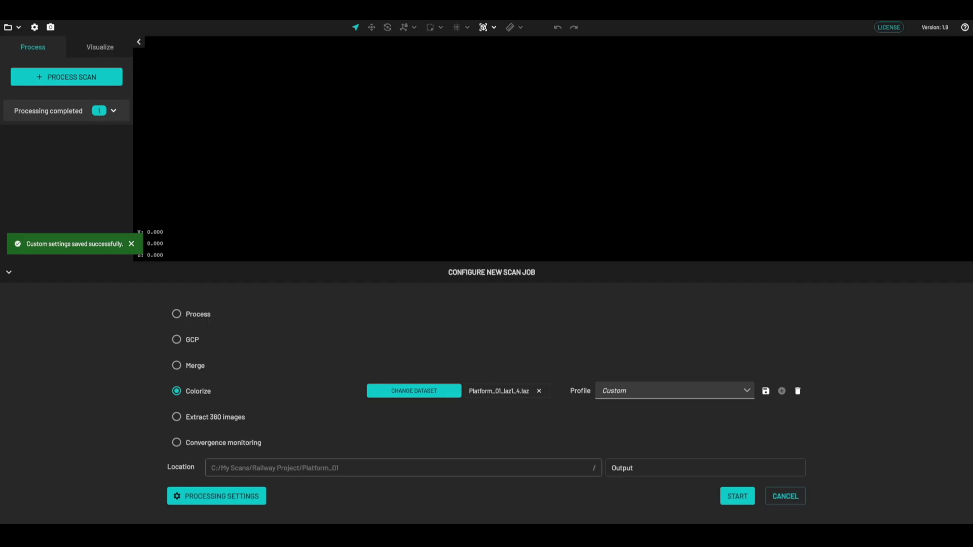
Step: Name the output folder Output_colour and start the colorization job
click(667, 474)
text(_)
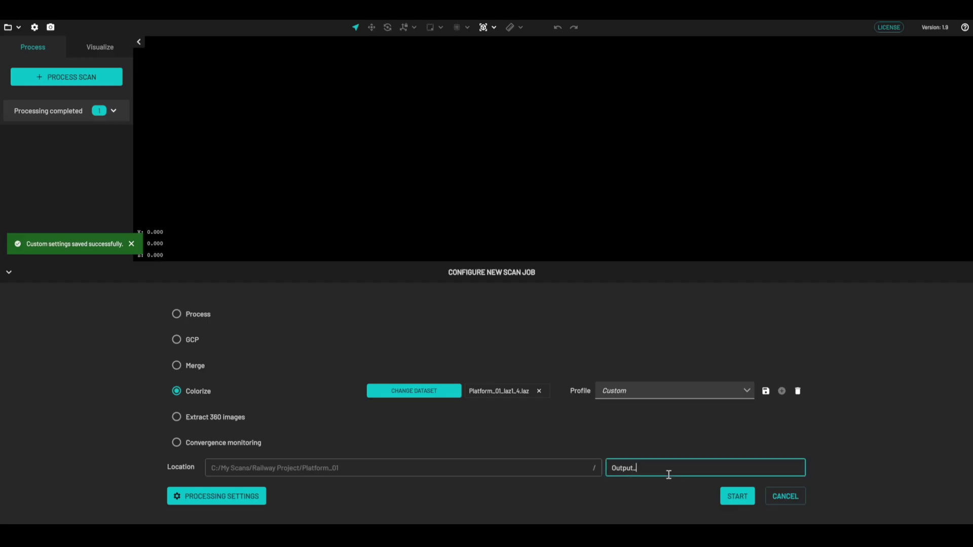
text(colour)
click(738, 497)
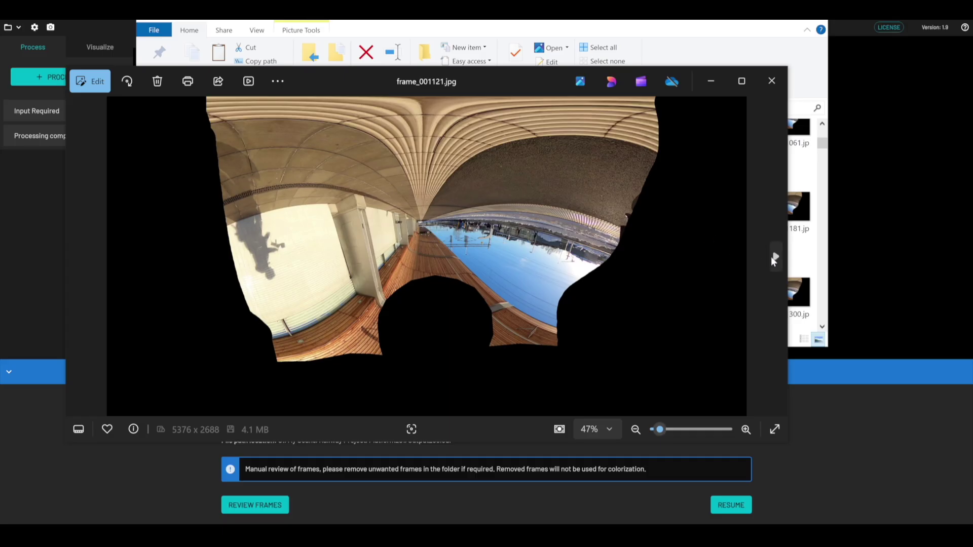
Step: Review the masked frame images from frame_001121.jpg onward, close the image viewer and resume the colorization
click(772, 257)
click(774, 256)
click(774, 256)
click(774, 256)
click(773, 256)
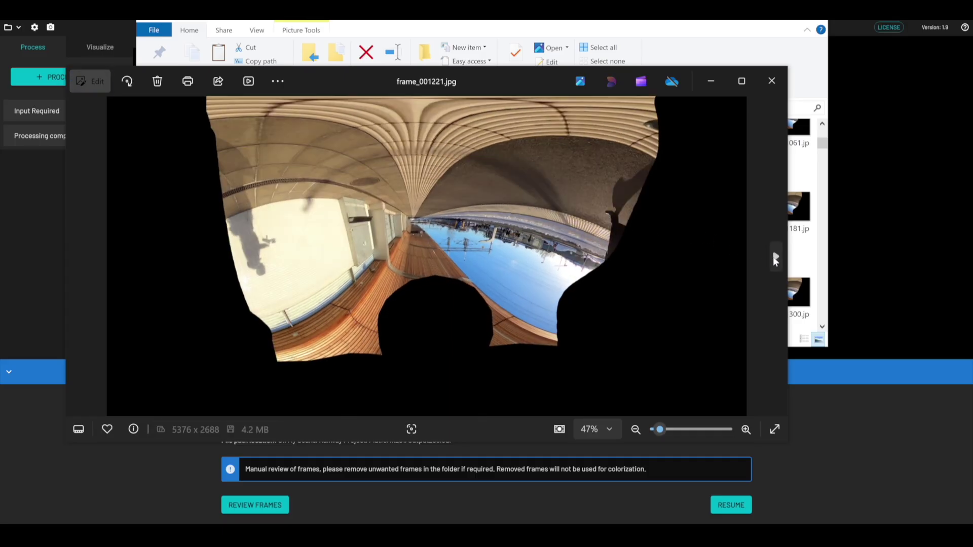
click(773, 256)
click(772, 80)
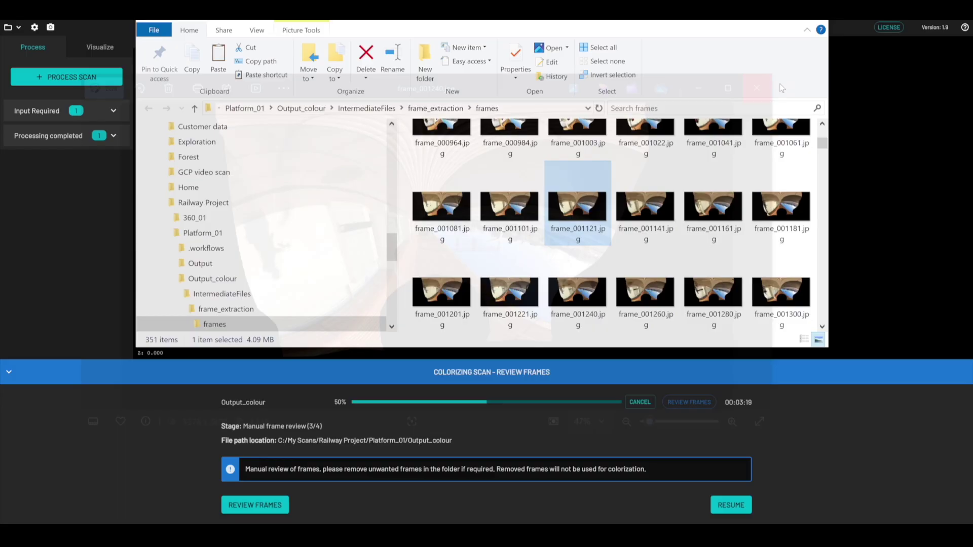
click(549, 499)
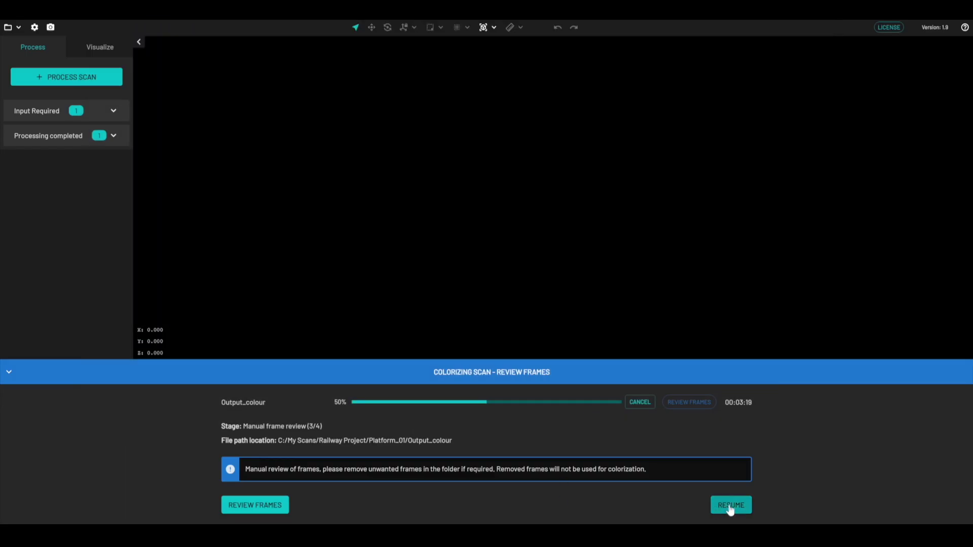
click(731, 507)
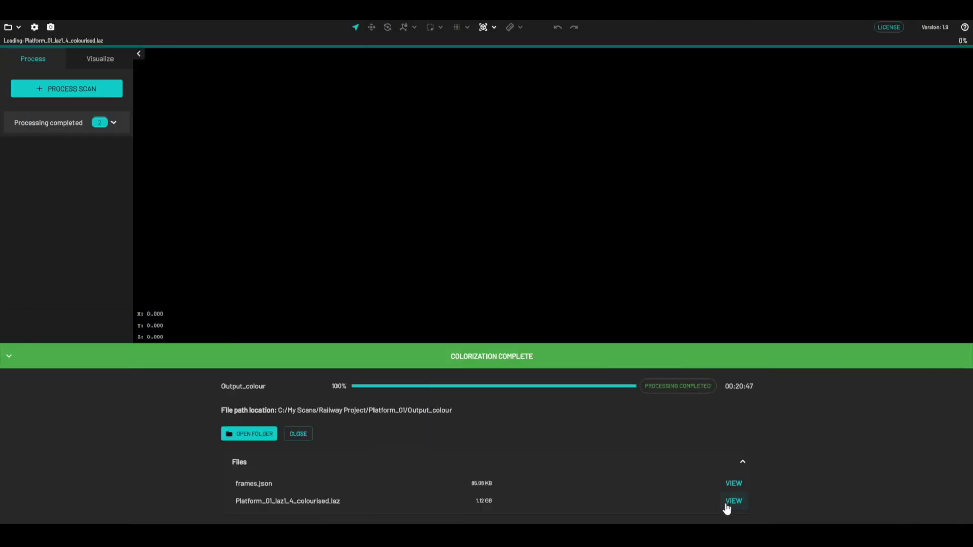
Step: Collapse the job details and inspect the colorized Platform_01 point cloud up close at platform level
click(10, 356)
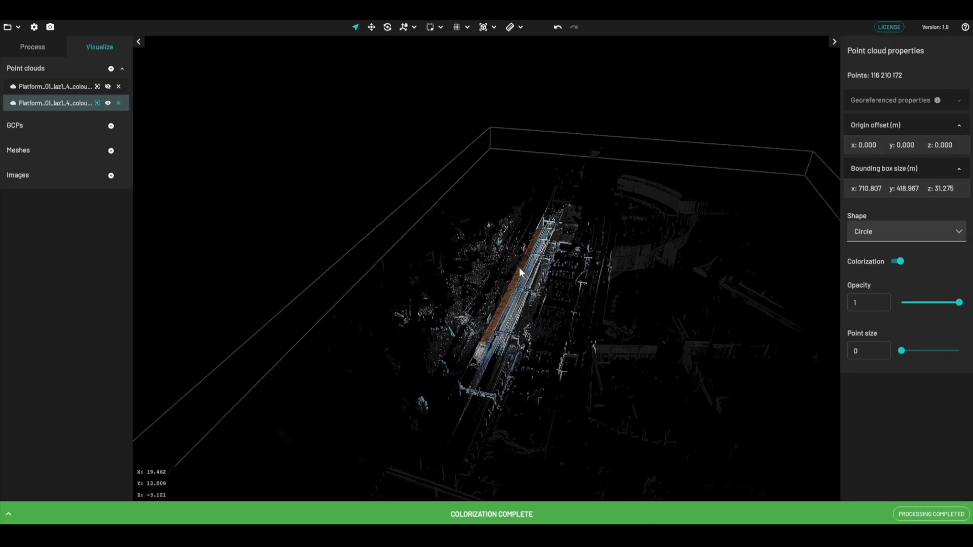
scroll(511, 300, up, 3)
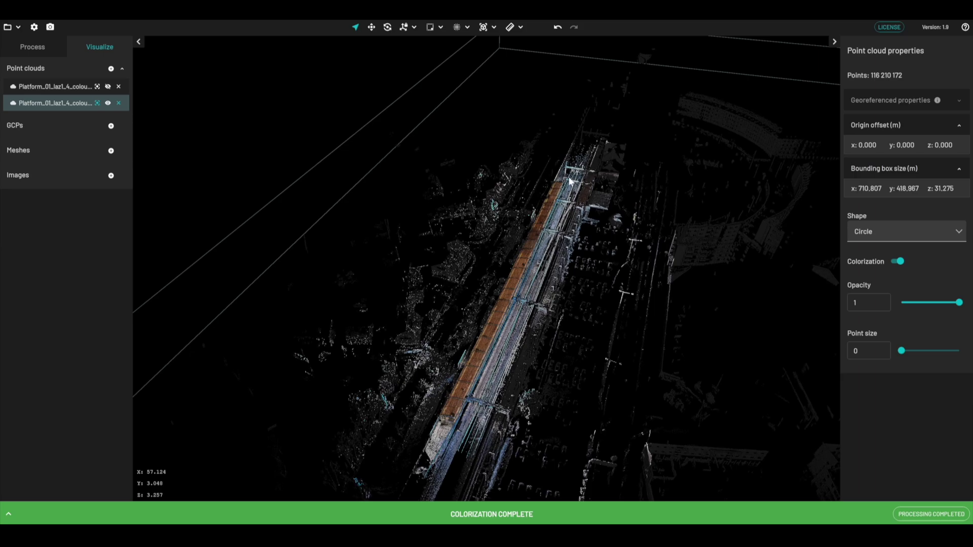
scroll(561, 198, up, 3)
scroll(562, 198, up, 5)
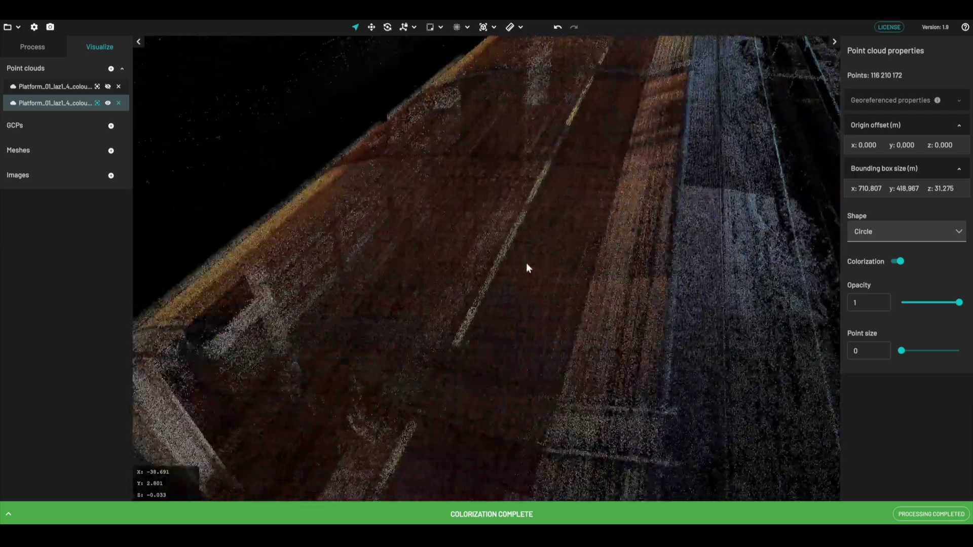
mouse_move(526, 267)
mouse_down()
mouse_move(521, 285)
mouse_move(521, 237)
mouse_move(504, 288)
mouse_move(543, 252)
mouse_move(525, 273)
mouse_move(532, 261)
mouse_up()
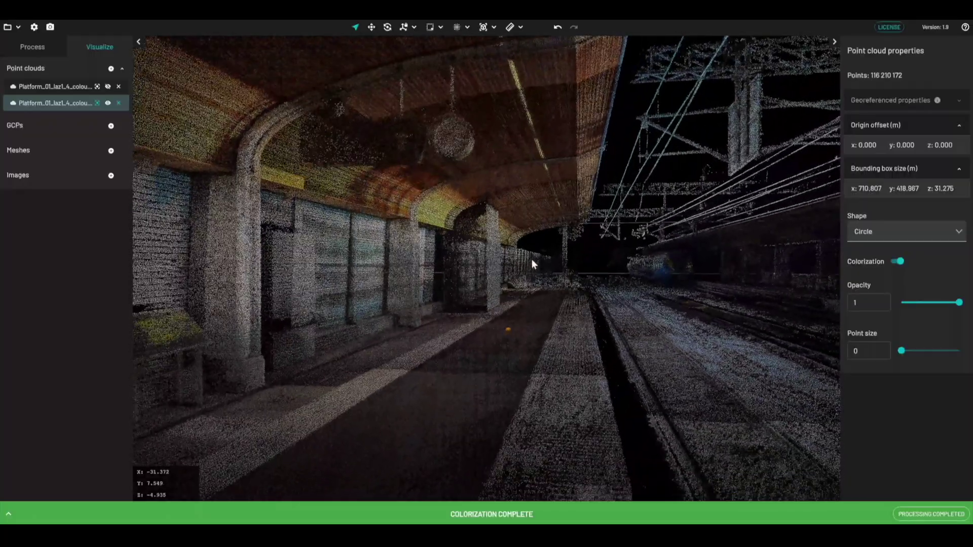